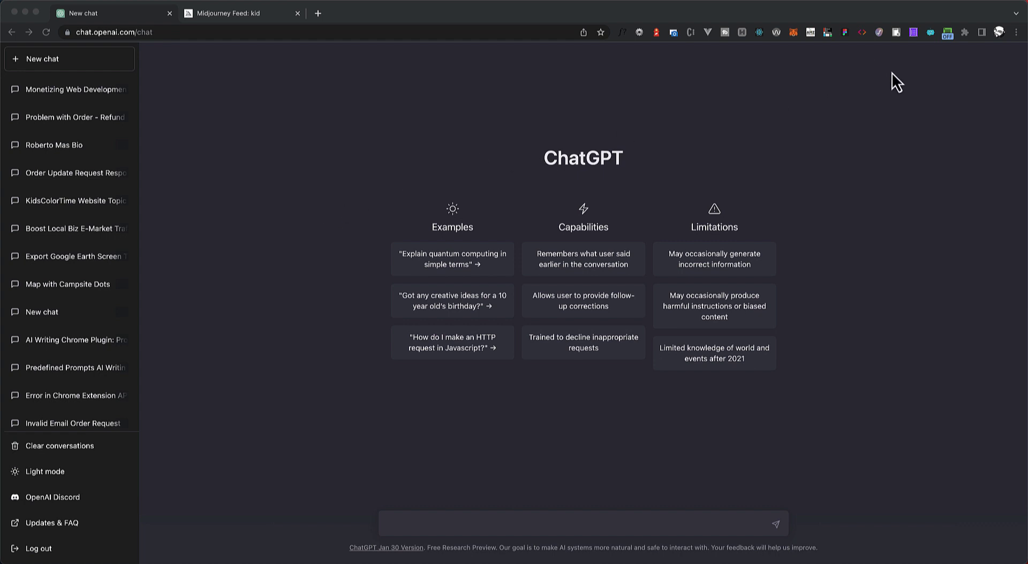
- Copy Promptly's 'Act As A Stand-Up Comedian' prompt from the Acting category into ChatGPT's message box
click(928, 36)
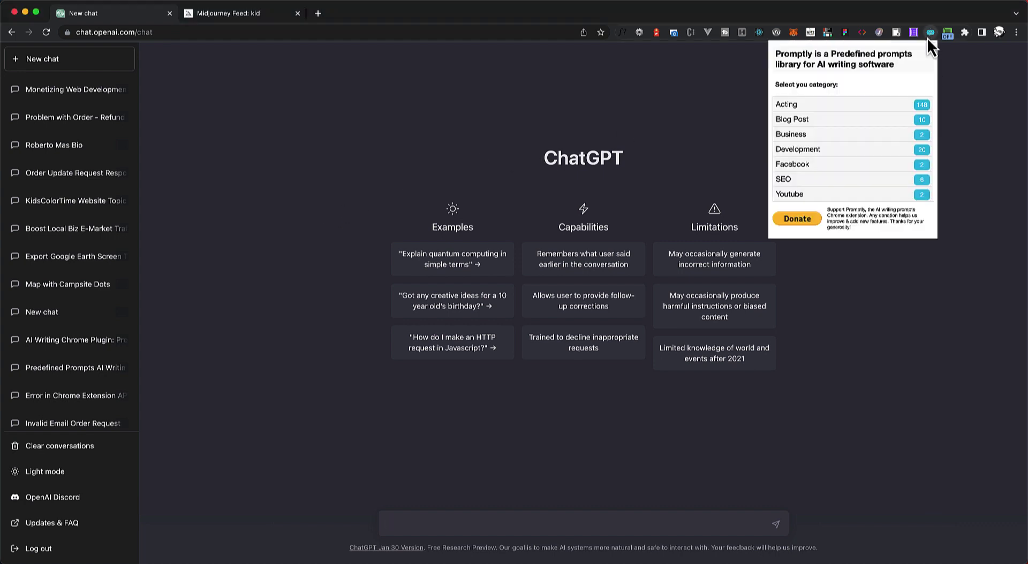
click(868, 106)
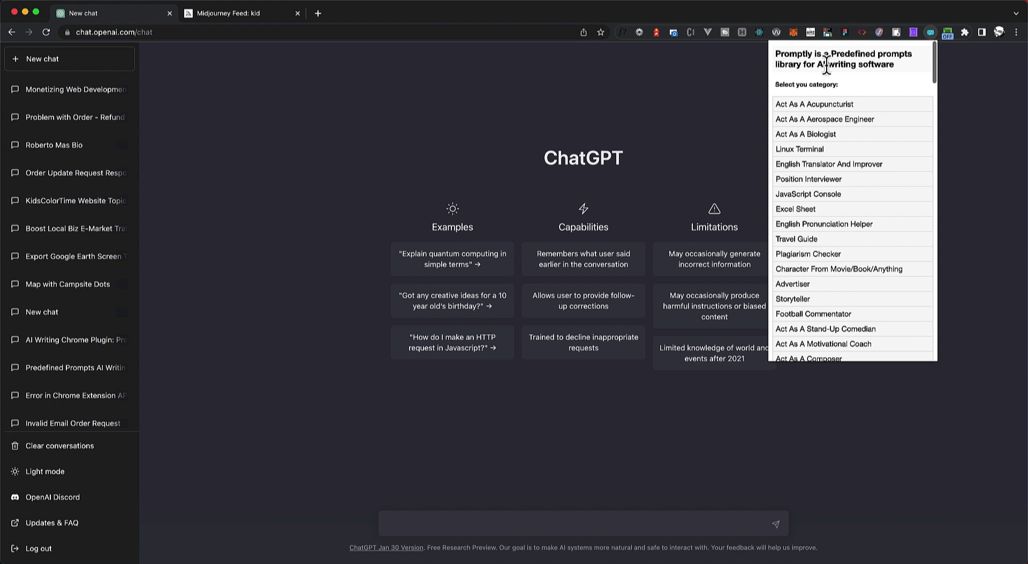
scroll(823, 168, down, 1)
scroll(822, 177, down, 4)
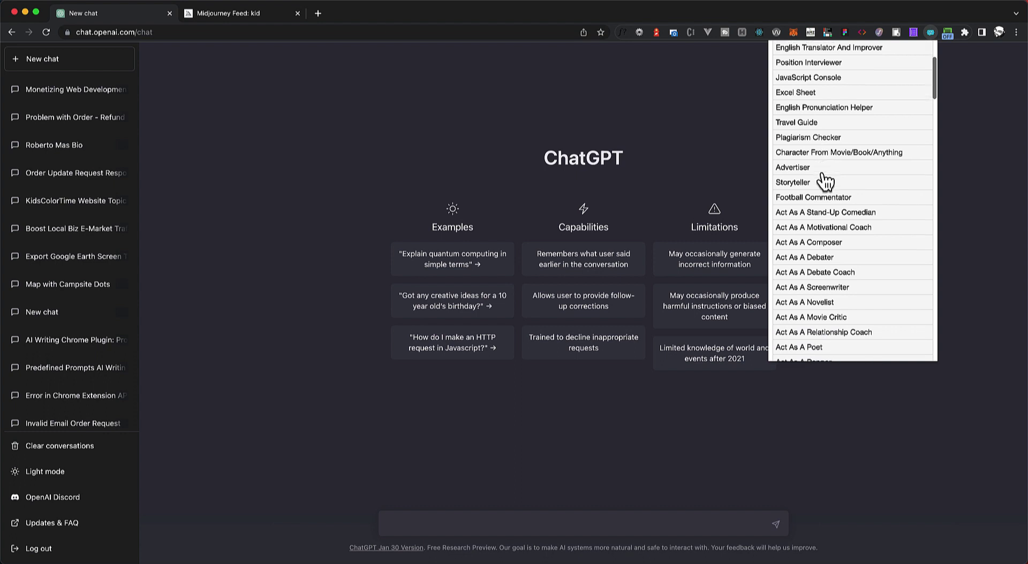
scroll(825, 182, down, 2)
scroll(825, 205, down, 2)
scroll(824, 205, down, 1)
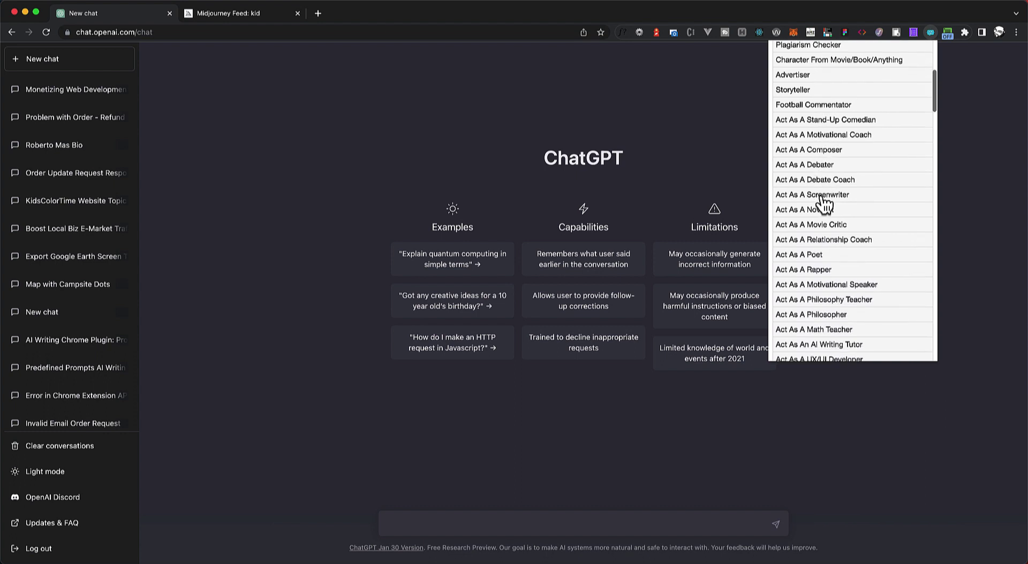
click(824, 120)
click(848, 175)
click(496, 519)
- Send the stand-up comedian prompt to ChatGPT and select the returned politics comedy routine
text(I want you to act as a stand-up comedian. Use your wit, creativity, and observational skills to create a routine based on current events topics I provide. Incorporate personal anecdotes to make the routine relatable and engaging for the audience. My first request is for a humorous take on politics.)
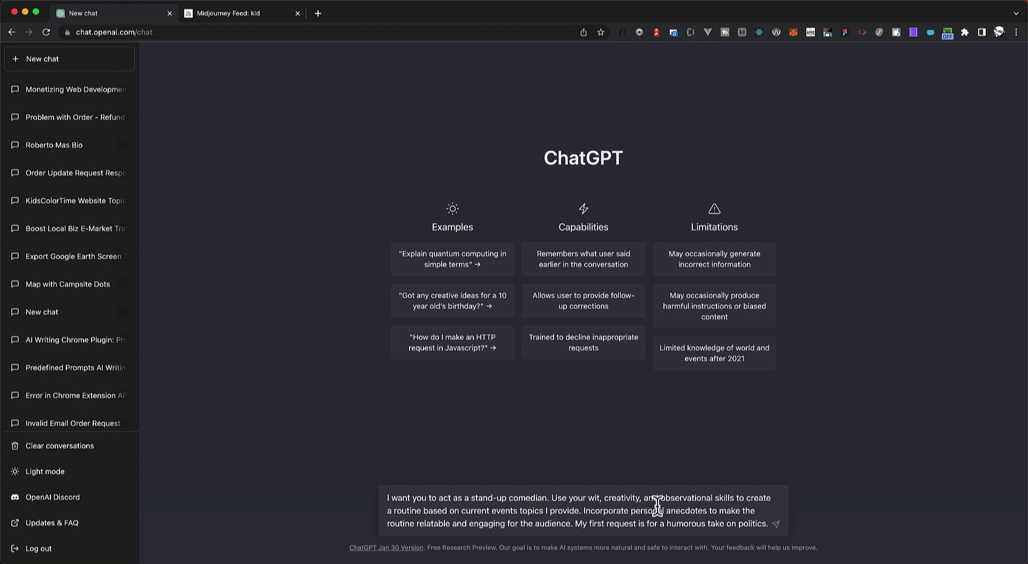
key(Return)
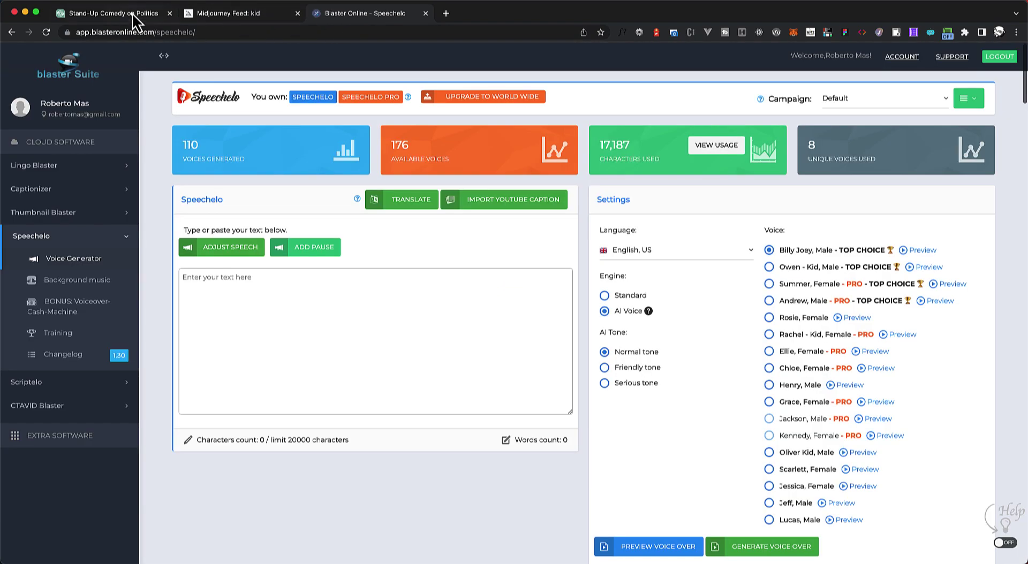
click(131, 13)
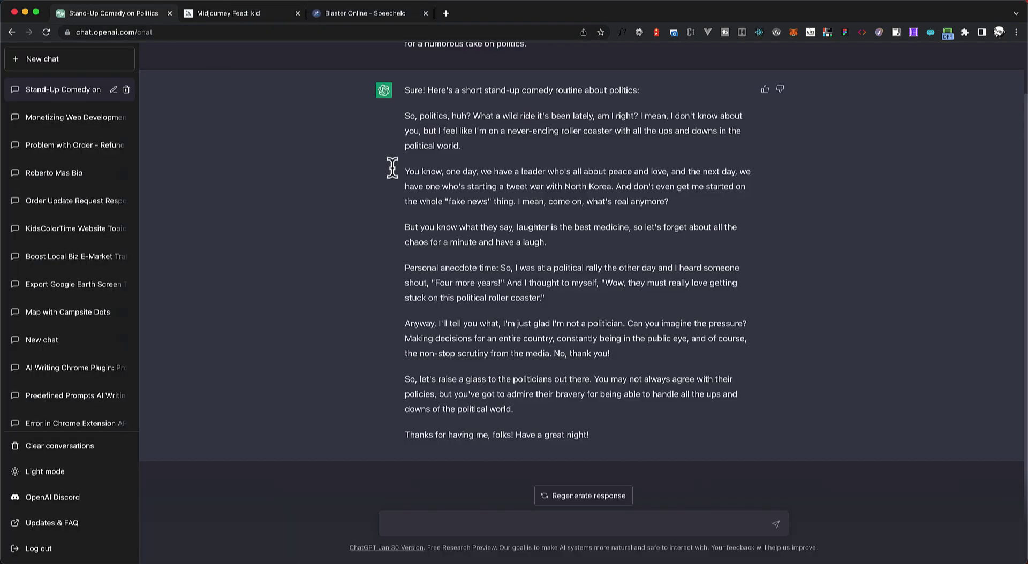
drag(405, 115, 618, 442)
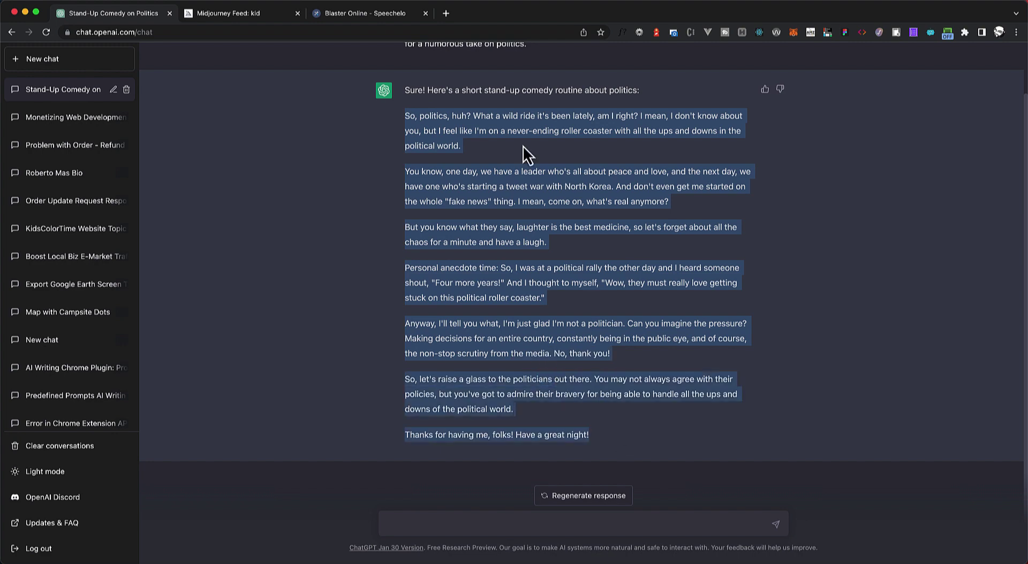
click(262, 16)
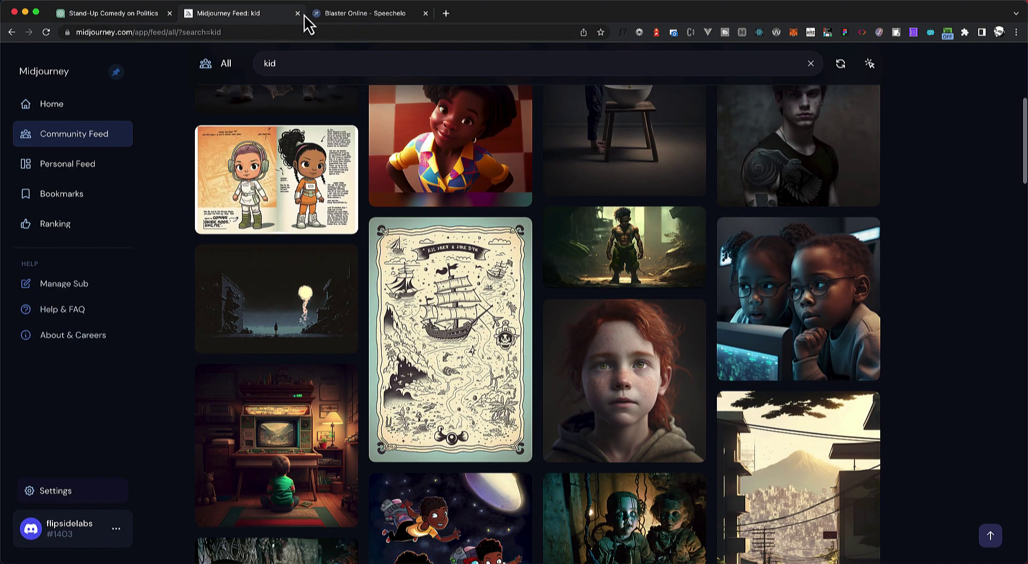
- Paste the comedy routine into Speechelo's script box, choose the Rachel - Kid voice and preview it
click(356, 14)
click(341, 314)
key(ctrl+v)
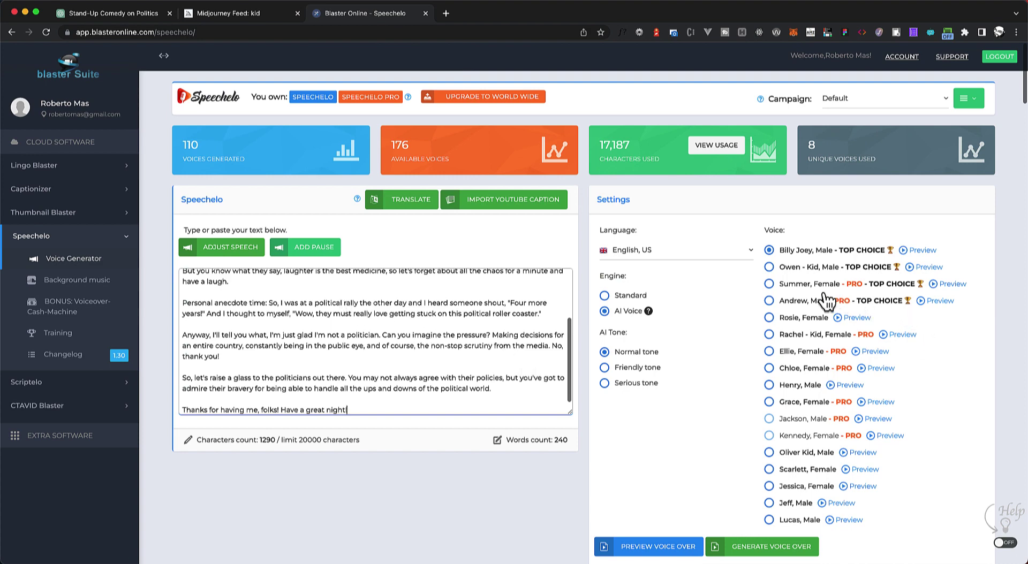
click(769, 268)
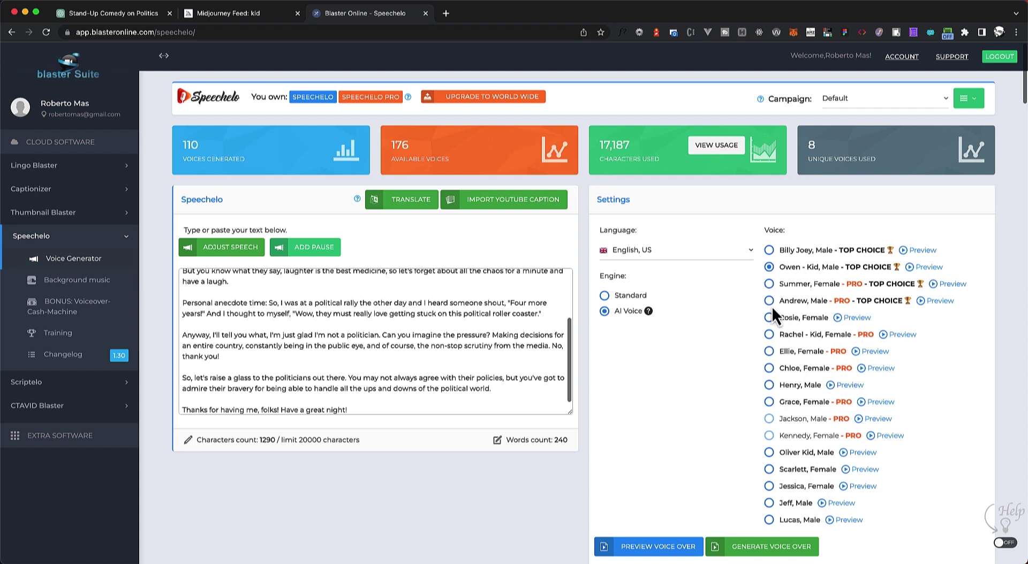
click(769, 335)
click(655, 545)
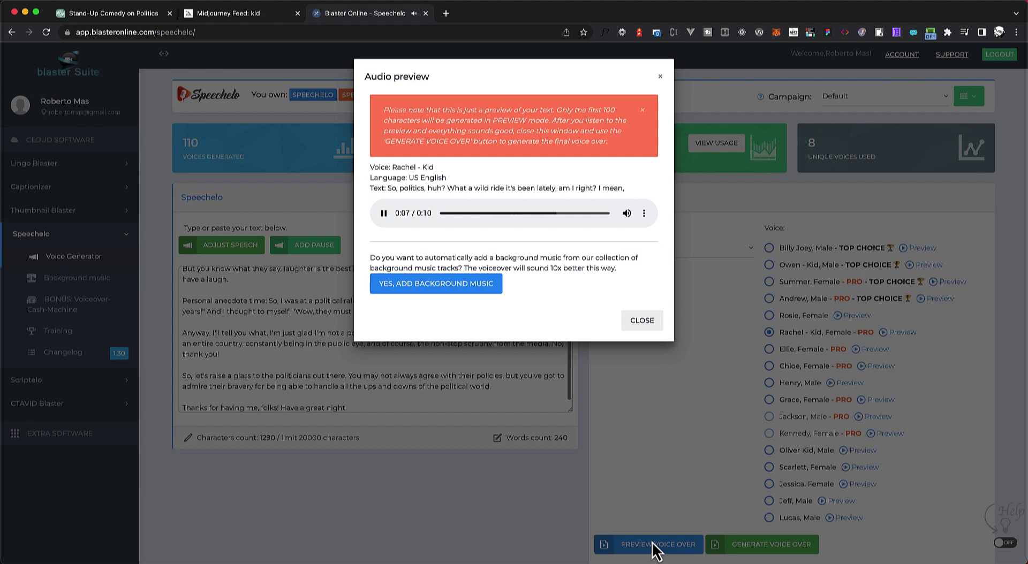
- Generate the Rachel - Kid voice-over of the script and play it from Generated Voices
click(638, 323)
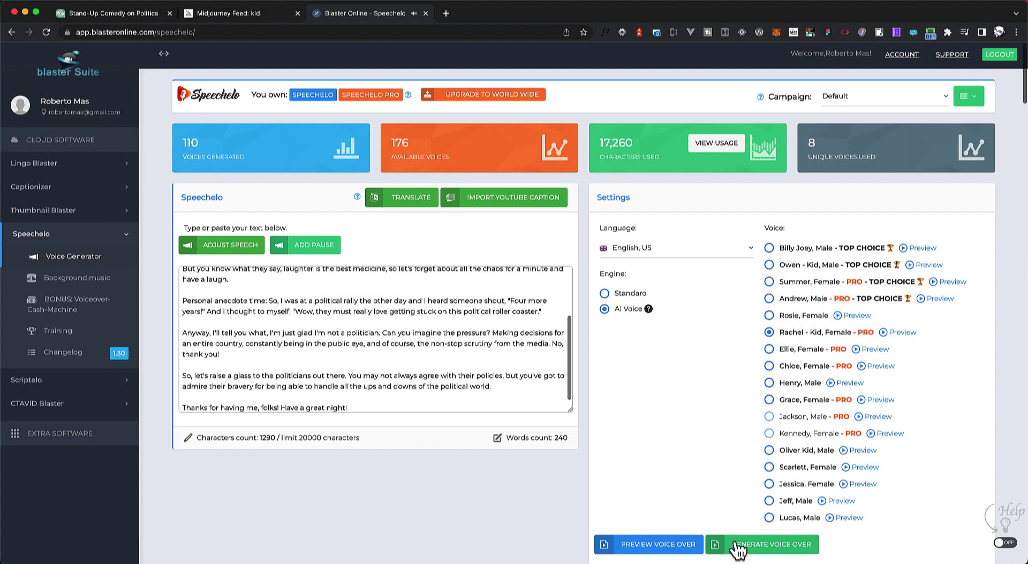
click(737, 546)
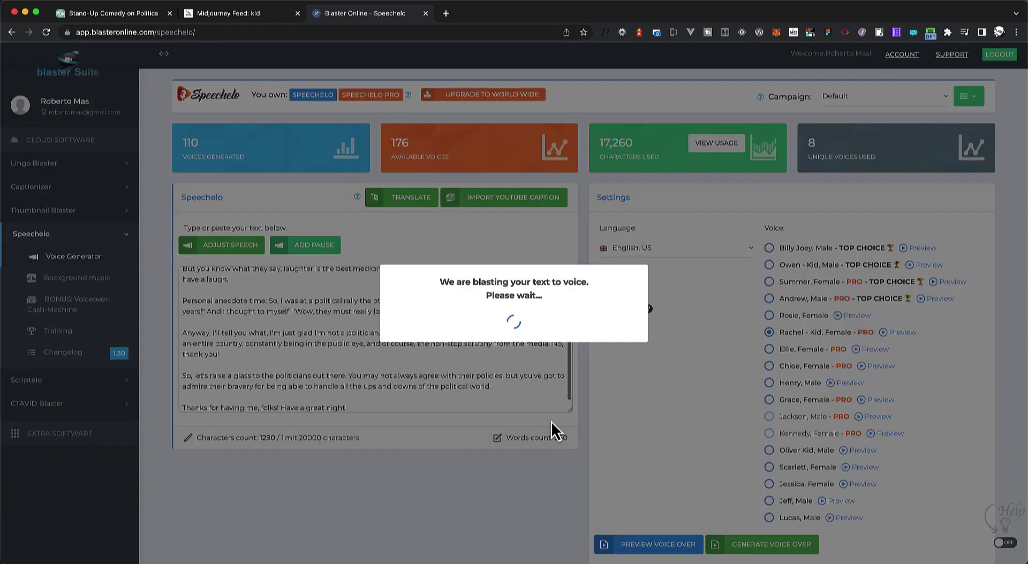
click(513, 349)
scroll(519, 404, down, 5)
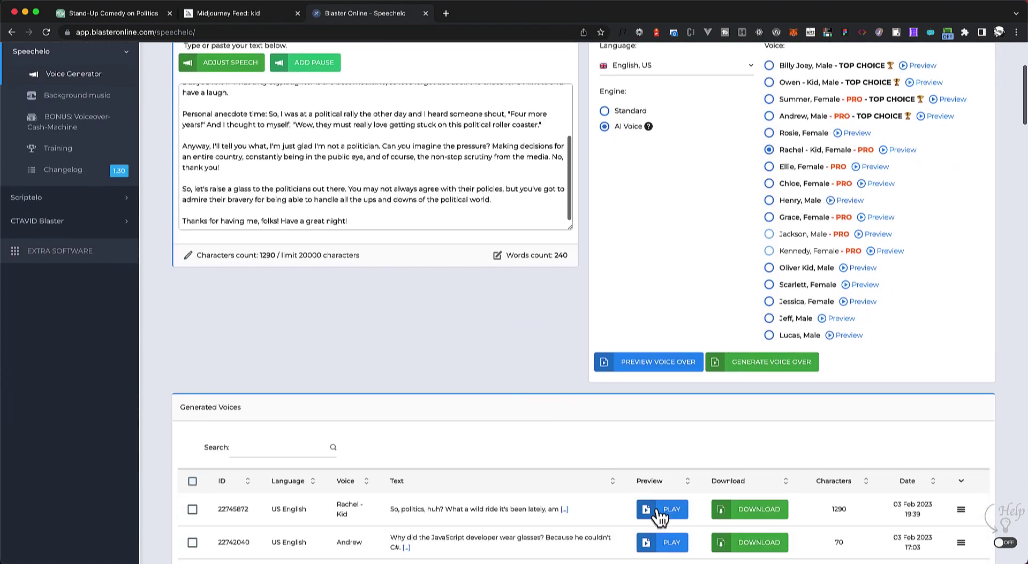
click(661, 513)
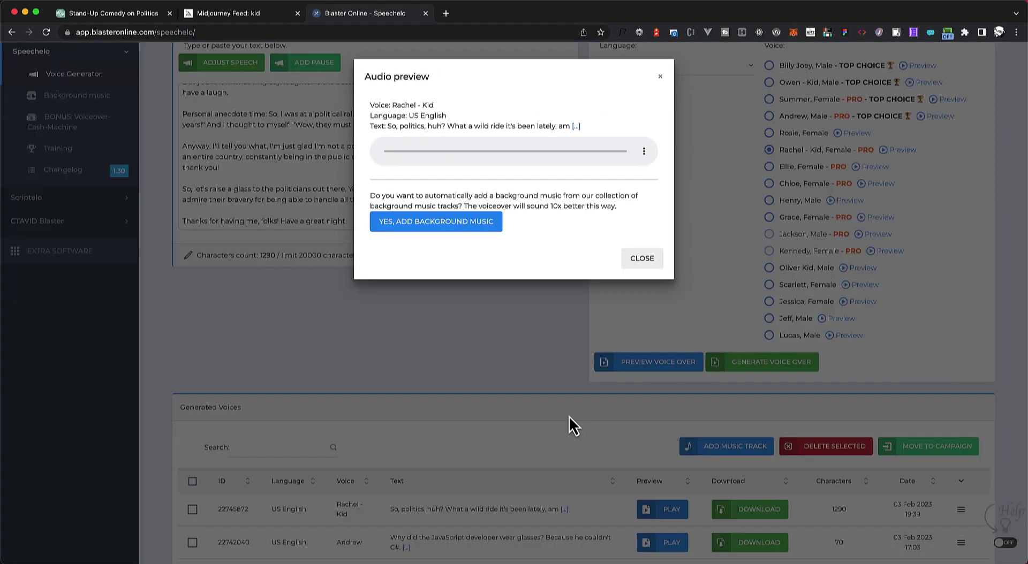
click(470, 317)
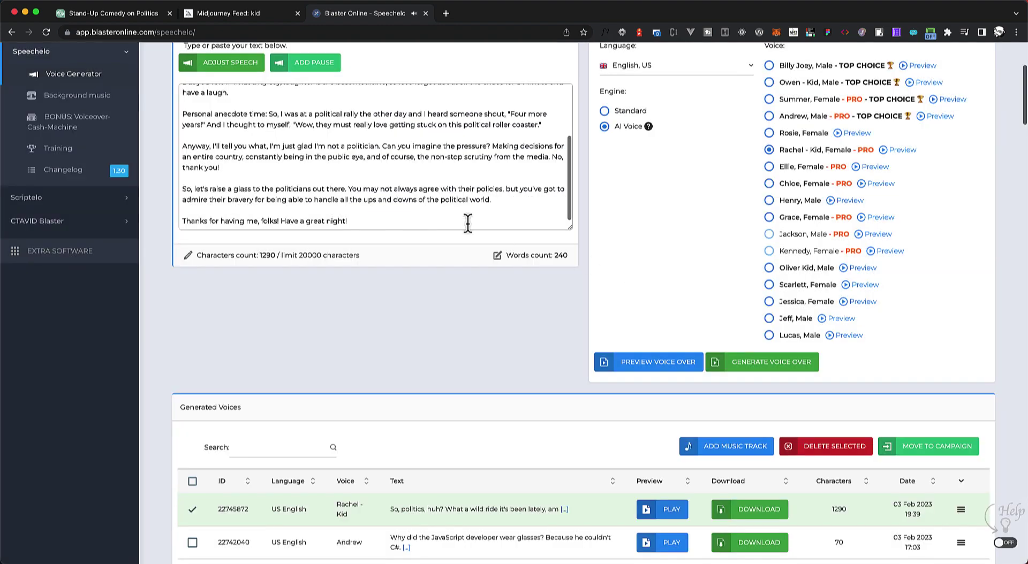
- Clear the ChatGPT selection, then copy the red-haired kid image's full prompt from the Midjourney feed
click(242, 16)
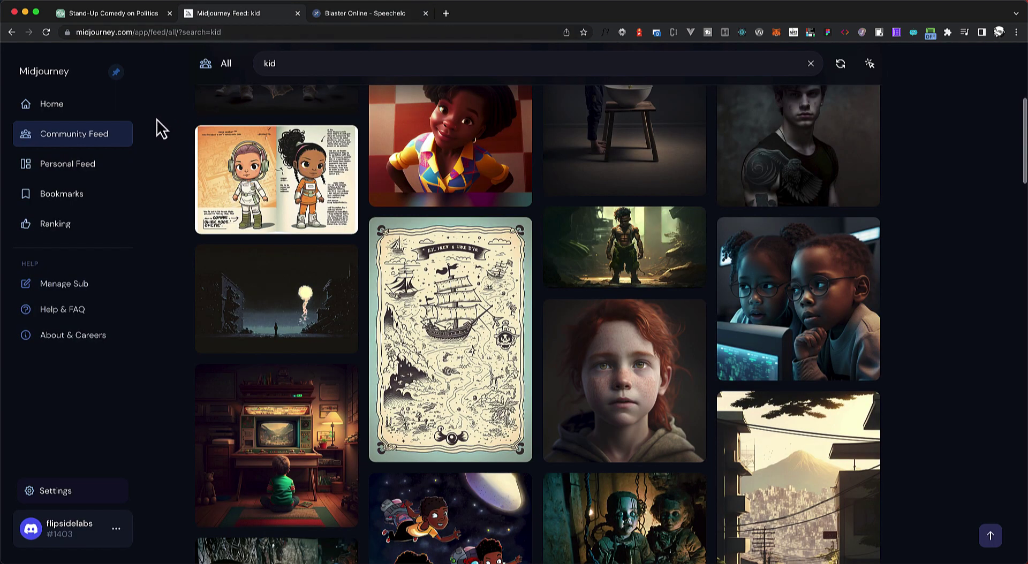
click(125, 15)
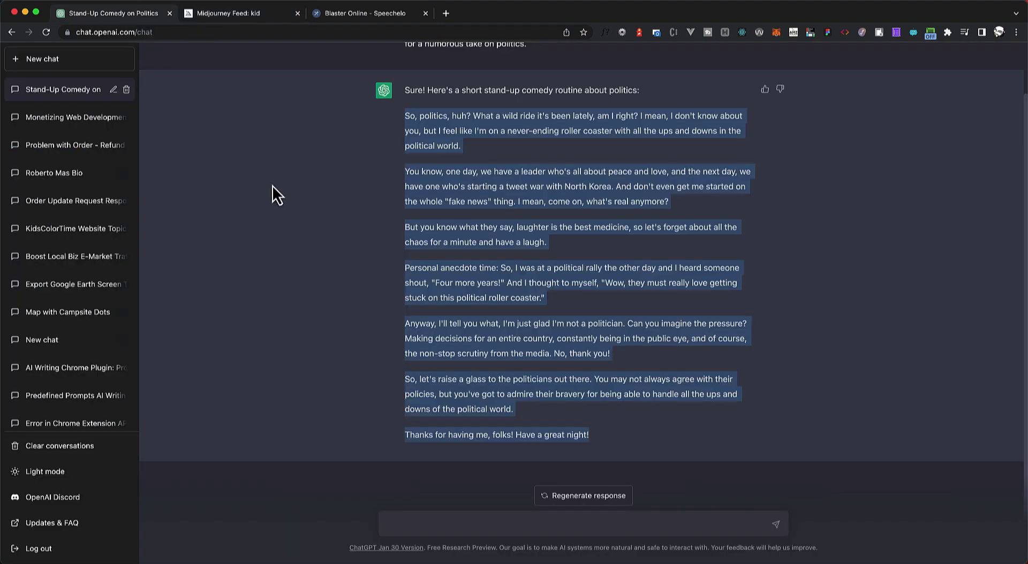
click(294, 175)
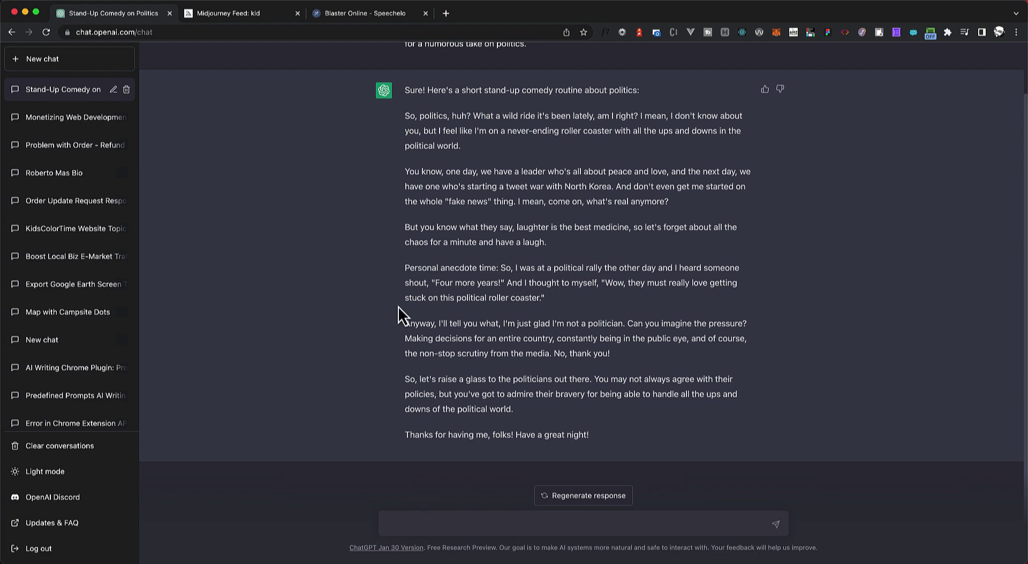
click(243, 14)
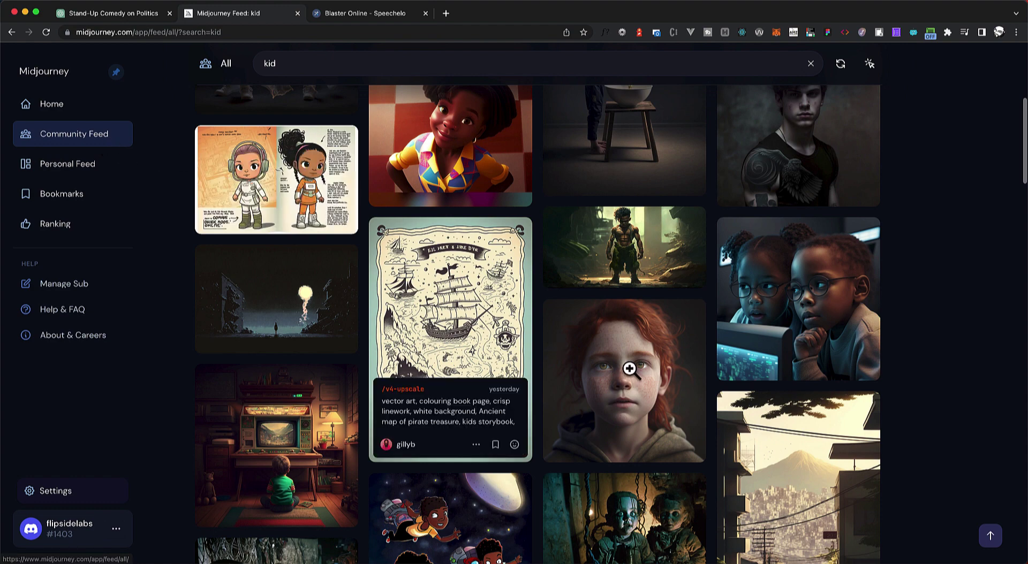
mouse_move(624, 377)
click(650, 445)
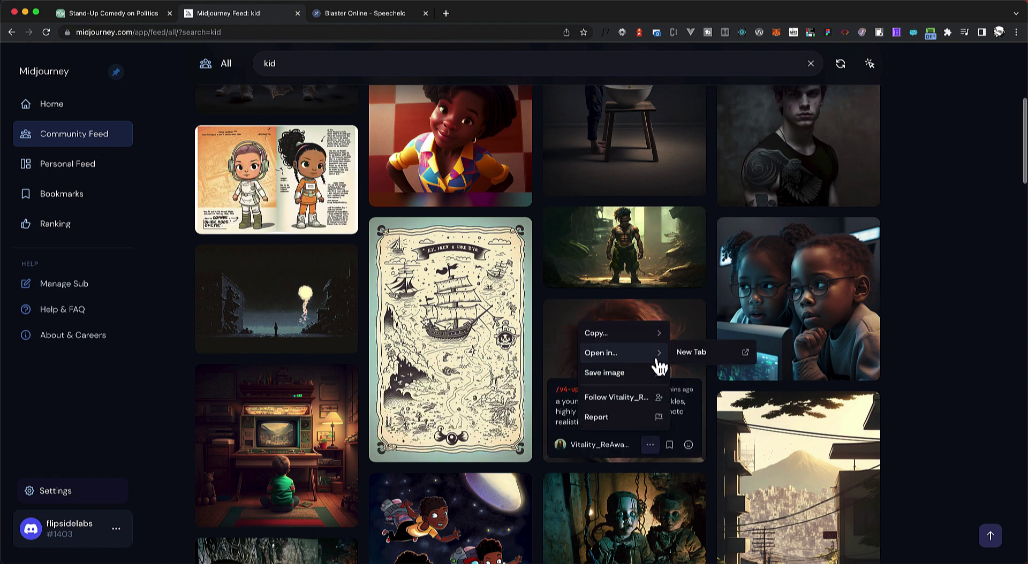
mouse_move(618, 332)
click(693, 300)
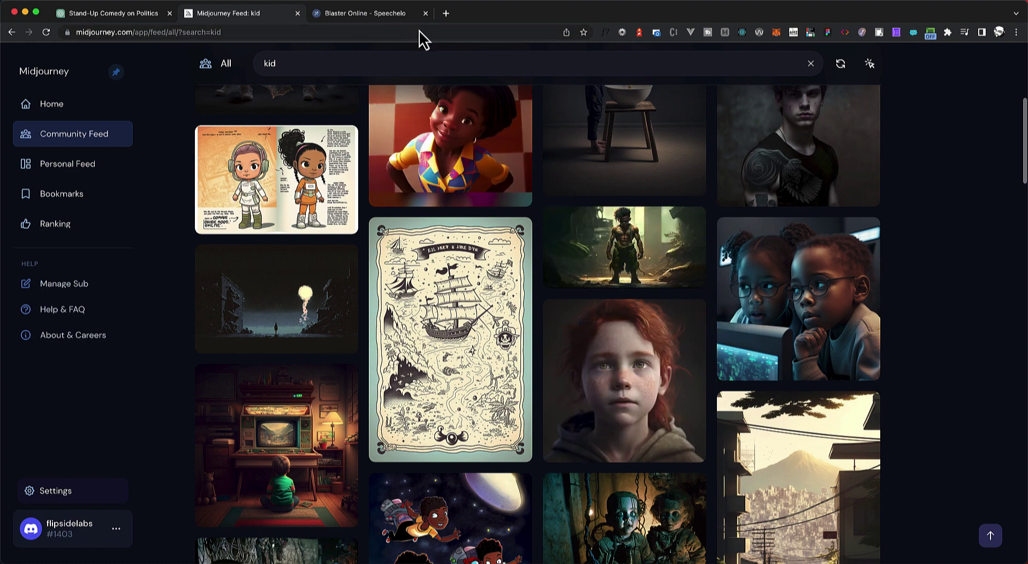
click(445, 13)
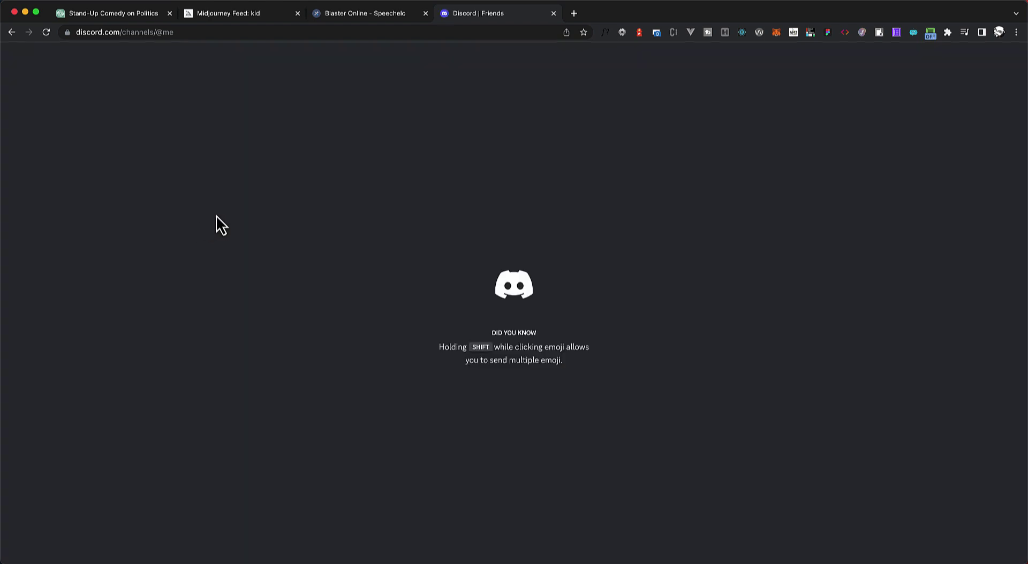
- Return to Discord and open the Midjourney Bot direct messages
key(ctrl+shift+Tab)
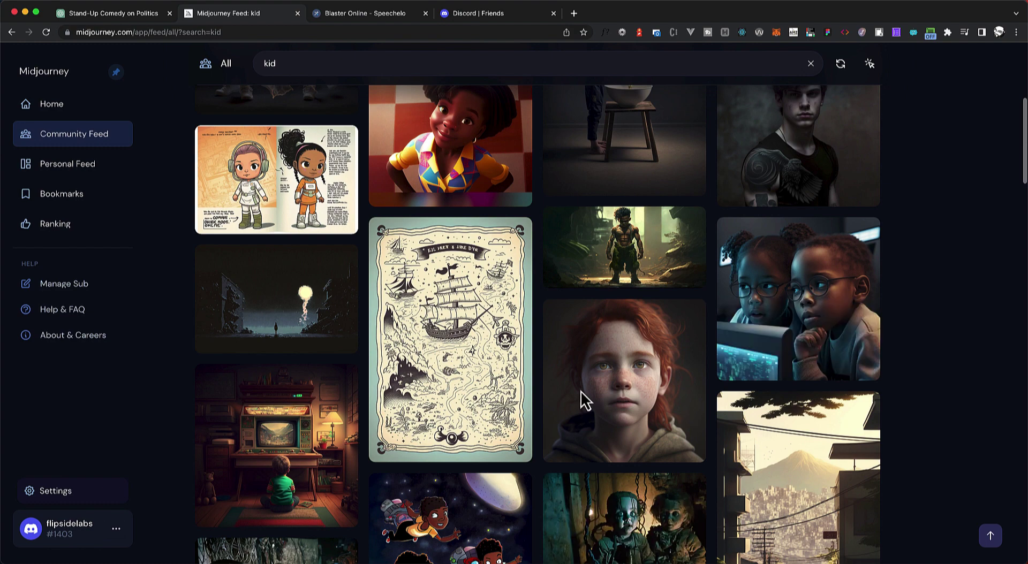
mouse_move(624, 381)
key(super+4)
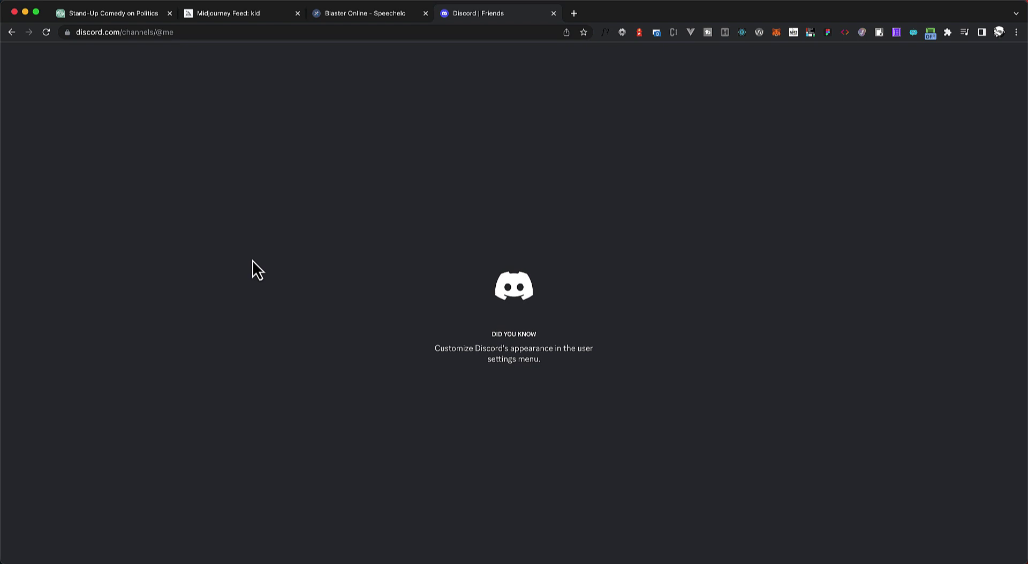
click(99, 155)
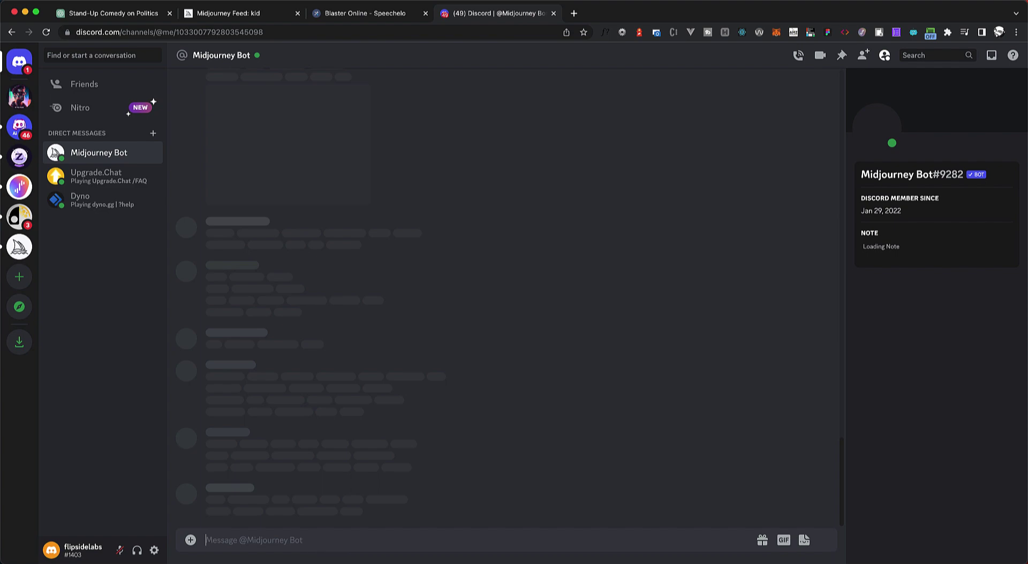
- Run /imagine with the copied red-haired kid prompt
text(/ima)
key(Return)
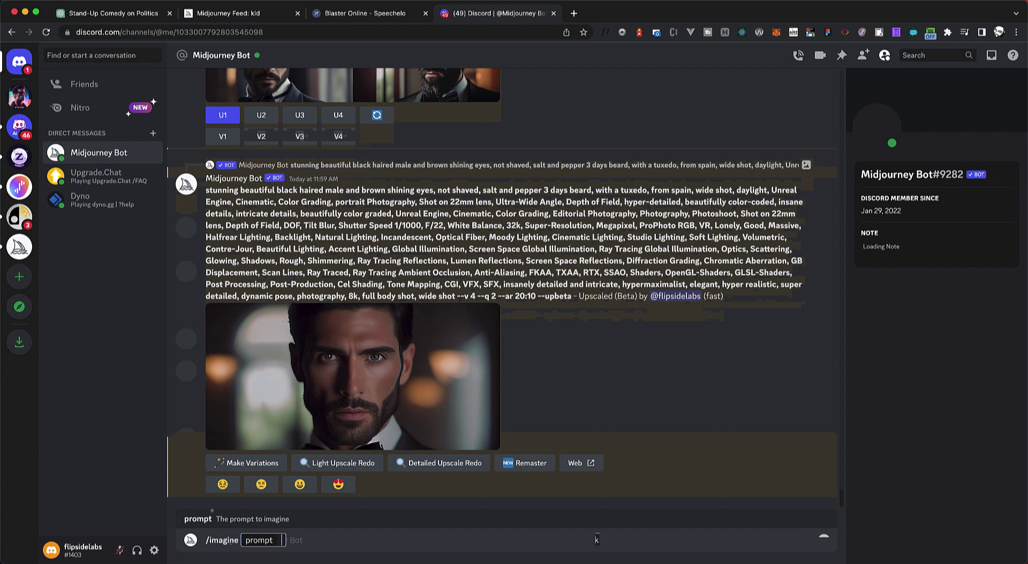
text(a young kid with red hair and freckles, highly deatailed, unreal engine, photo realistic, 8k)
key(Return)
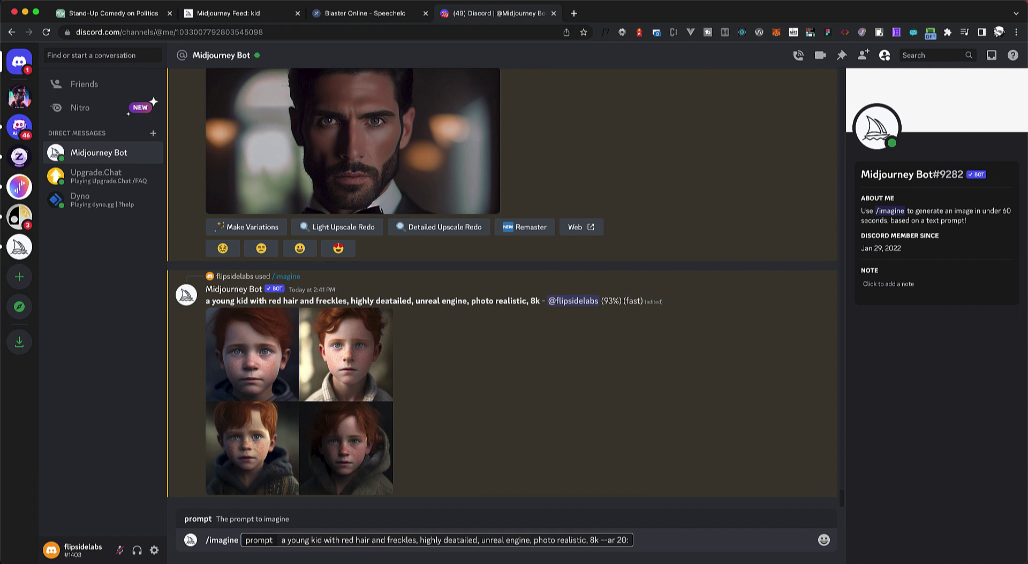
- Resubmit the prompt with 'female' inserted and --upbeta added
text(9)
click(325, 540)
text(female )
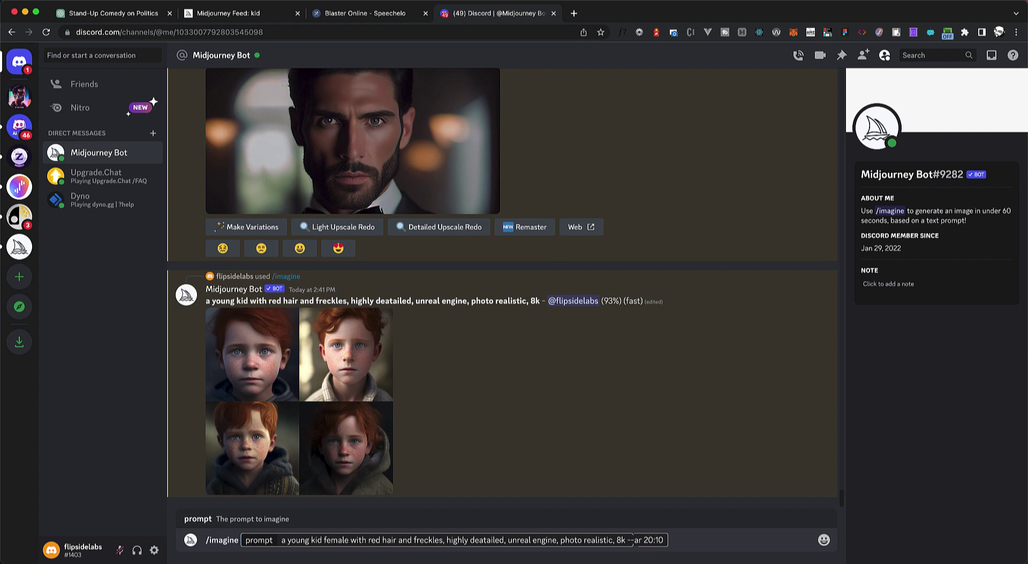
text( --upbeta)
key(Return)
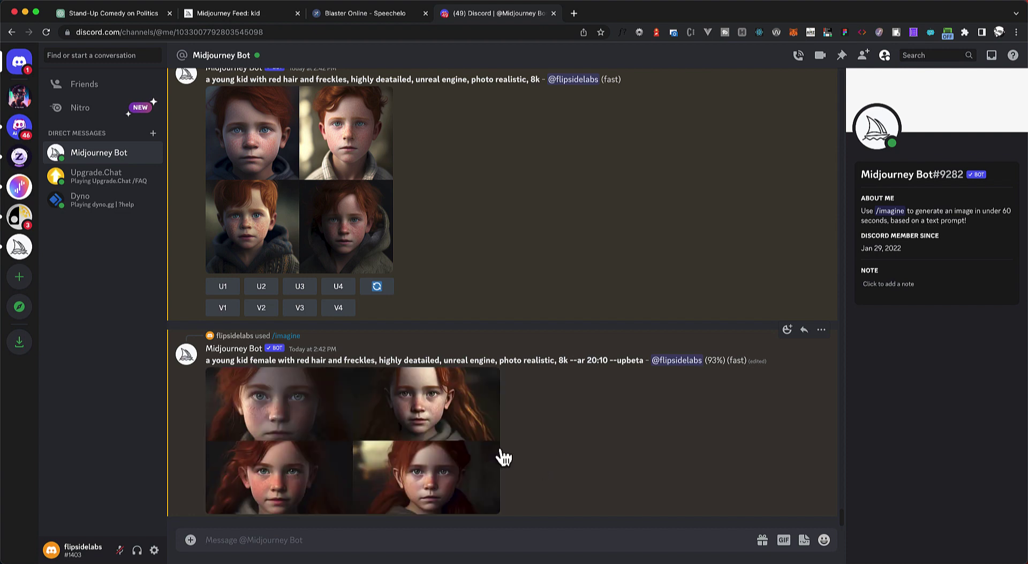
- Enlarge the red-haired girl grid and upscale the fourth image with U4
click(348, 401)
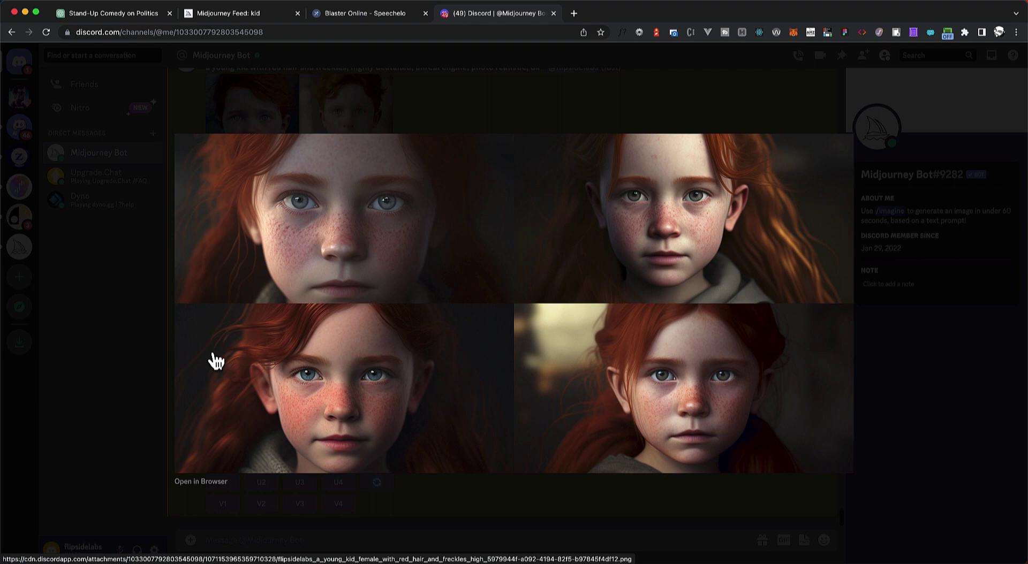
click(340, 485)
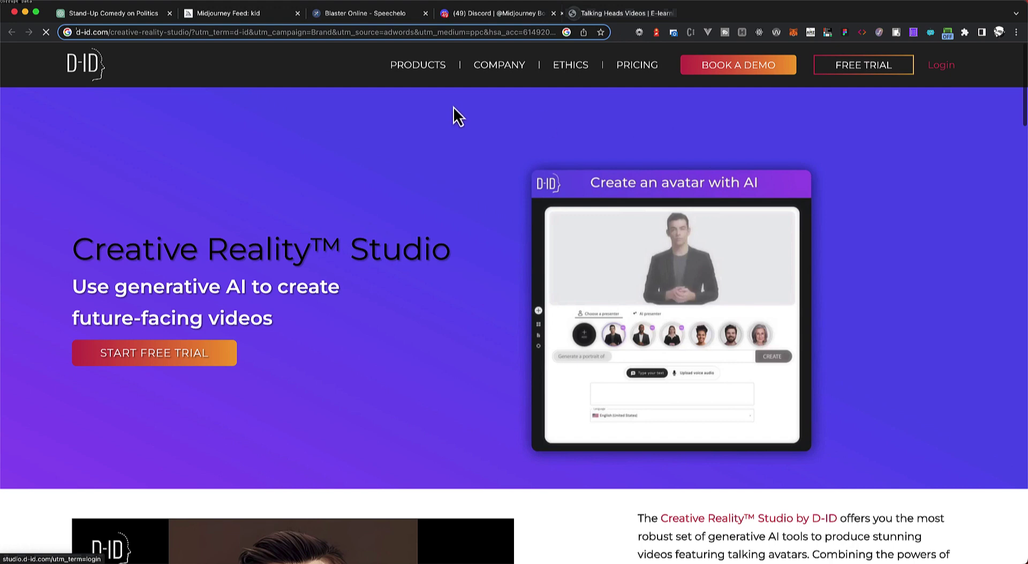
- Log in to D-ID to open the Create Video editor with the default bearded-man presenter
click(73, 229)
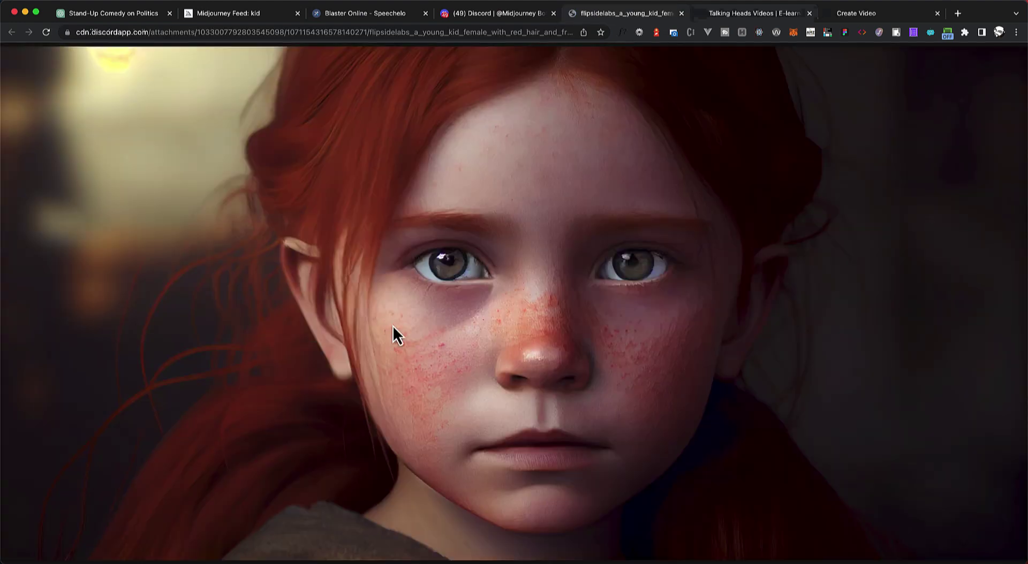
- Save the full-size upscaled red-haired girl portrait to Downloads
right_click(394, 324)
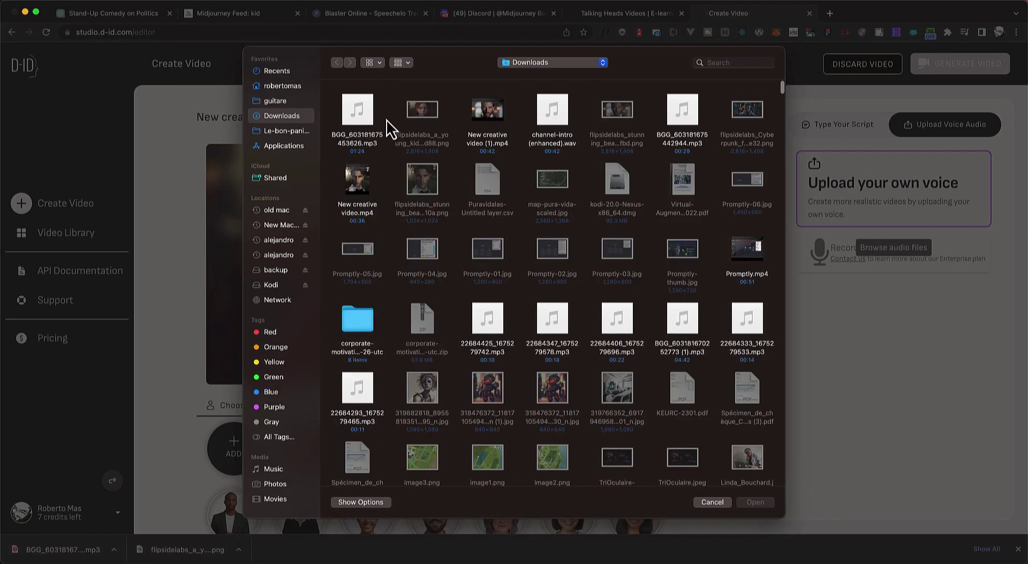
- Load the Speechelo mp3 as the 01:22 voice track and start generating the video
double_click(365, 115)
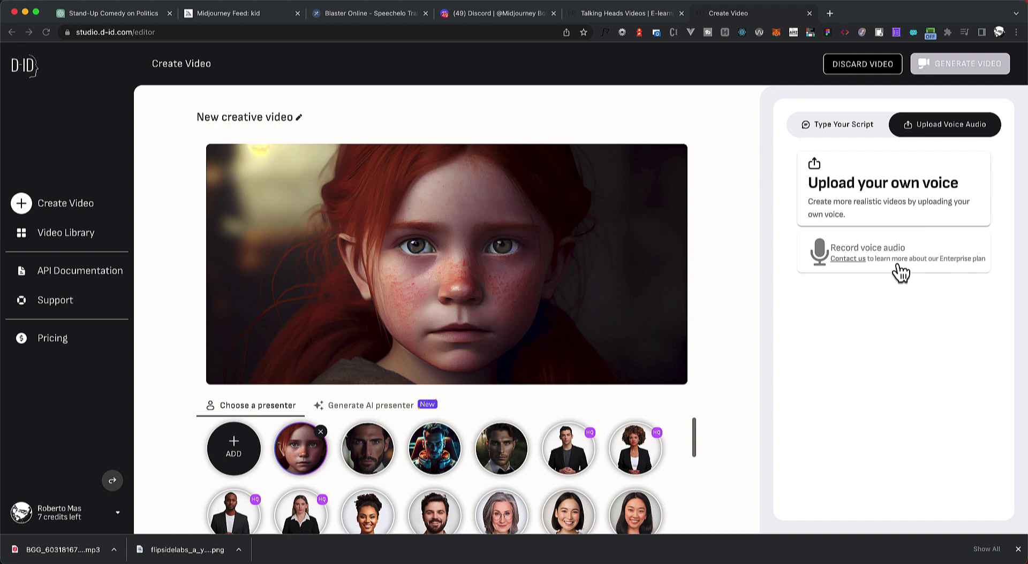
click(943, 71)
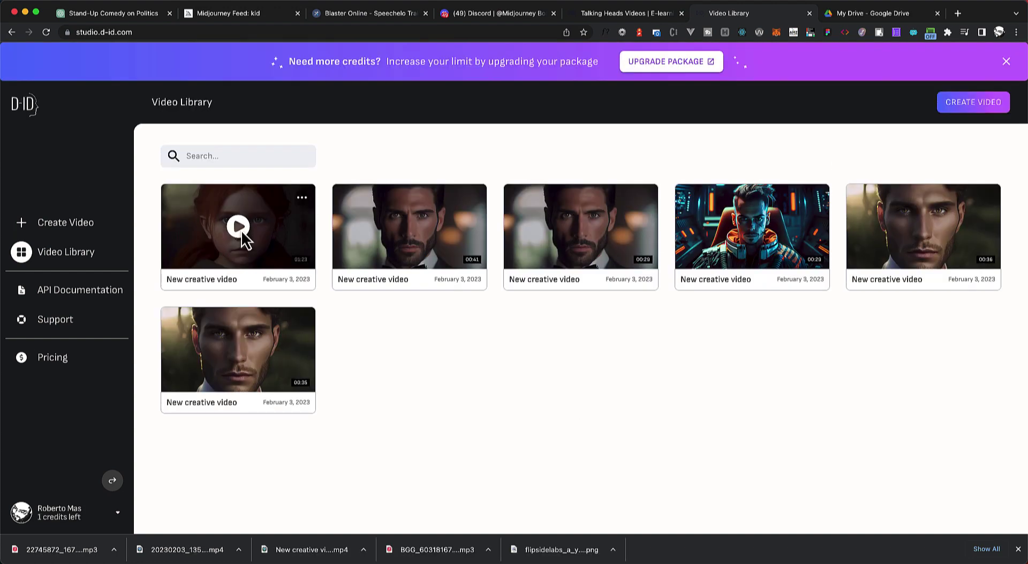
- Open the newly generated red-haired girl video from the Video Library to watch it
click(238, 231)
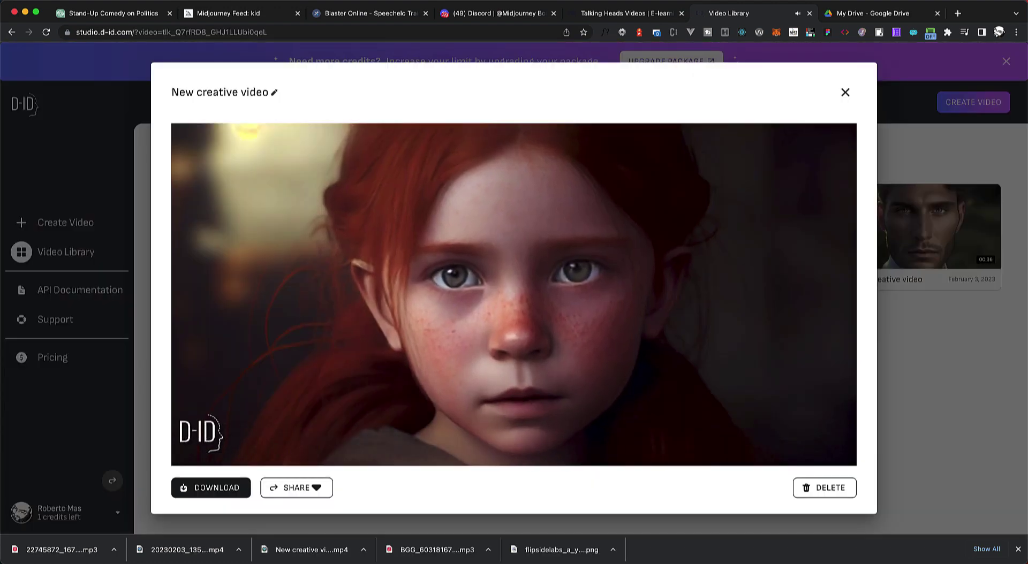